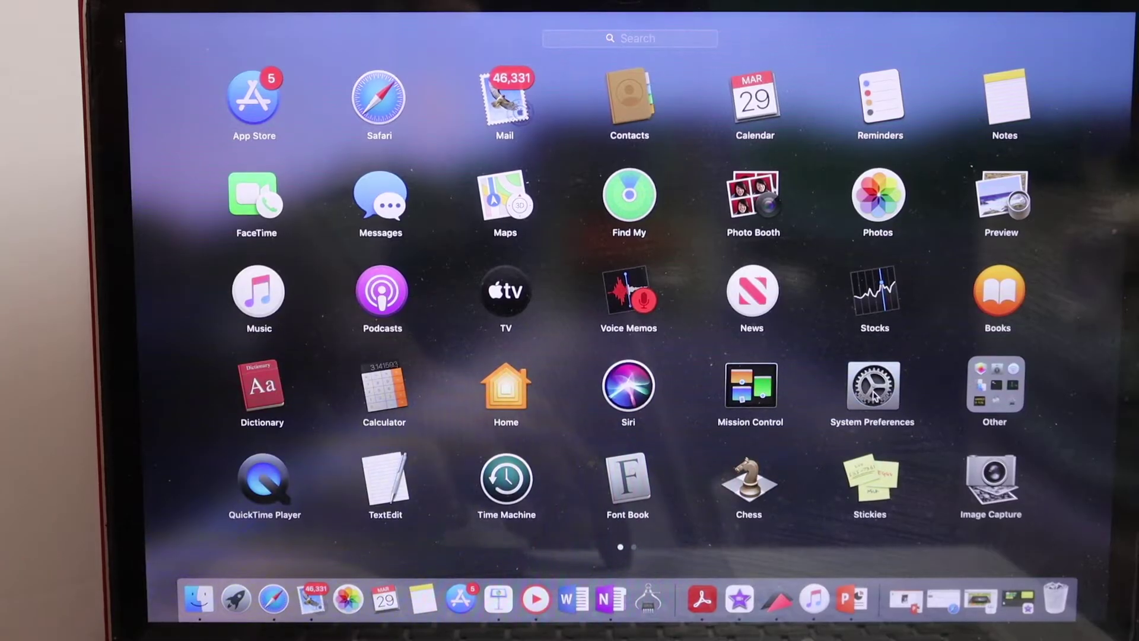
Step: Open System Preferences and go to the Printers & Scanners pane, which lists no printers yet
click(875, 392)
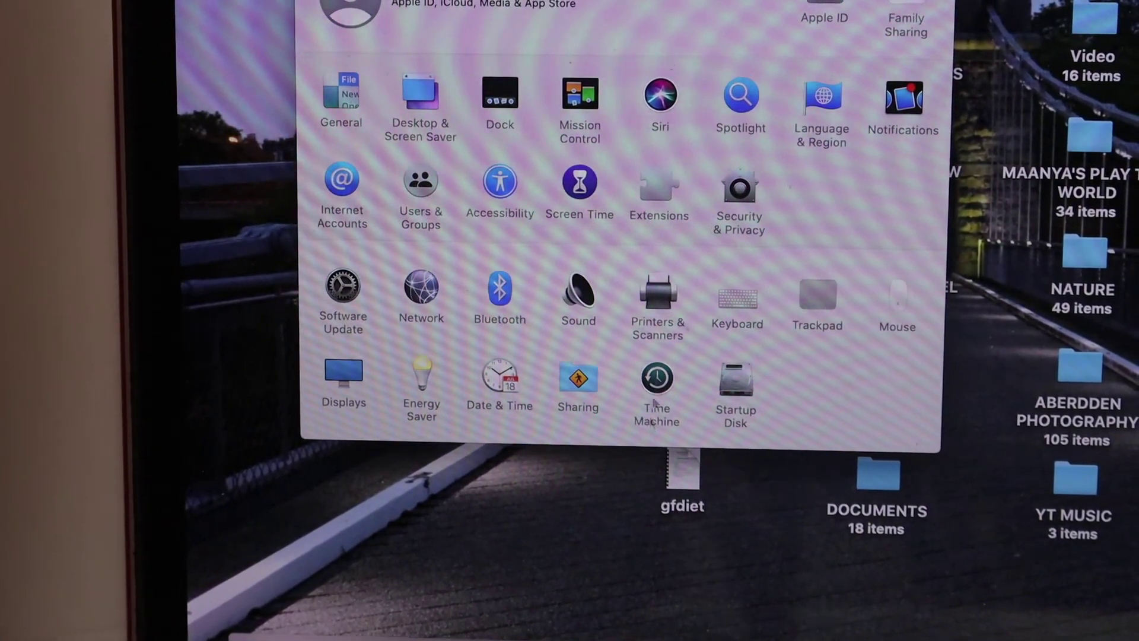
click(646, 308)
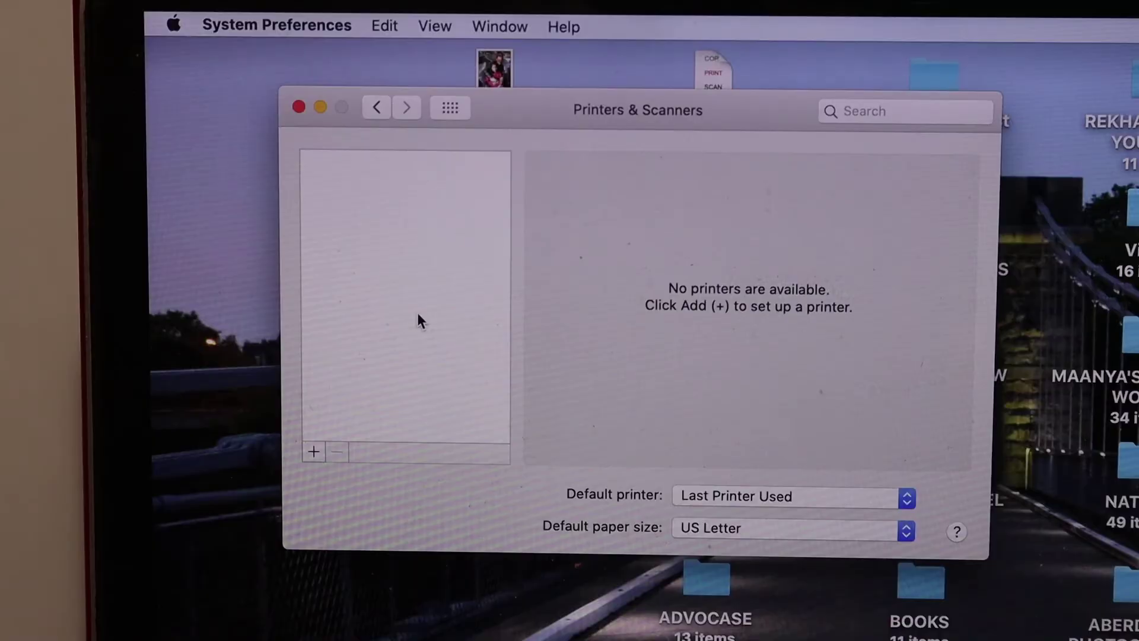
click(312, 454)
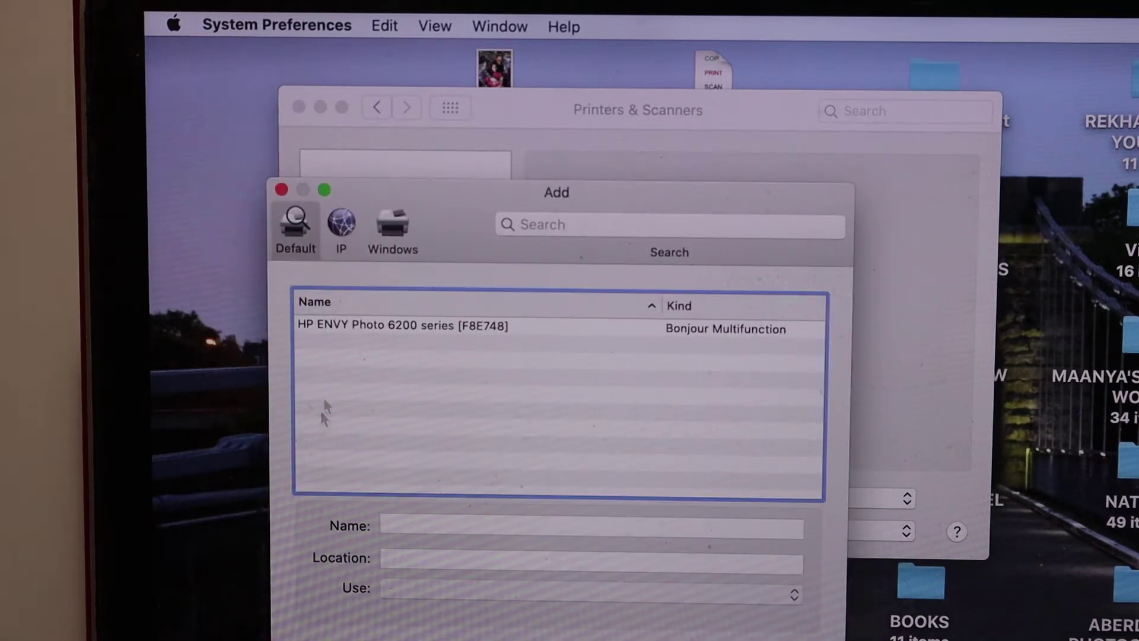
Step: Add the HP ENVY Photo 6200 series from the Default list as an idle AirPrint printer
click(374, 326)
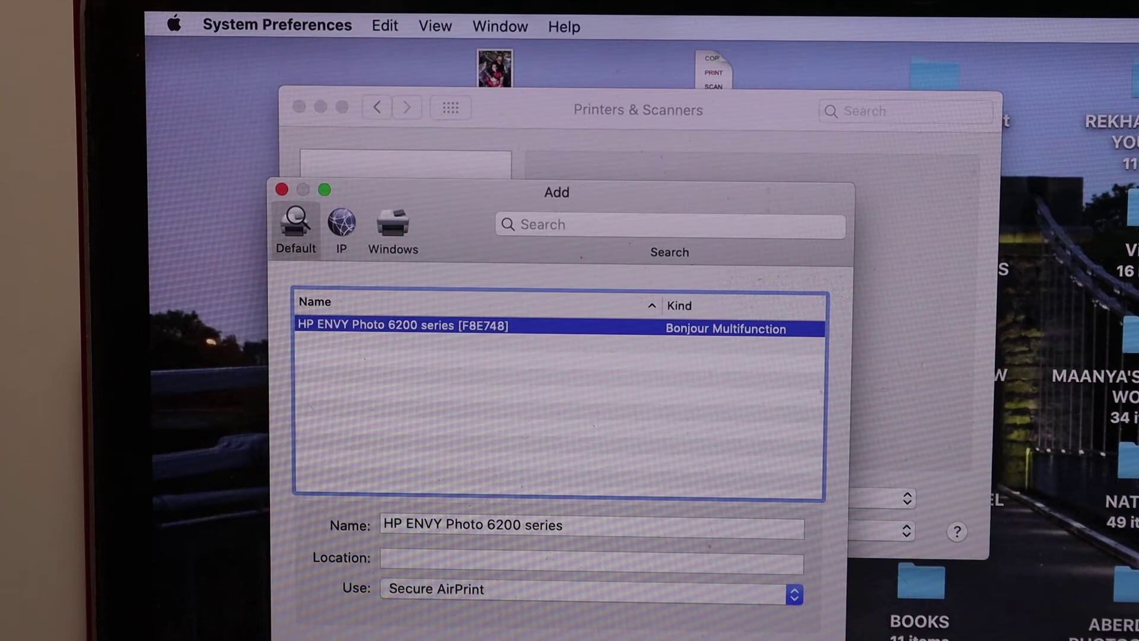
key(Return)
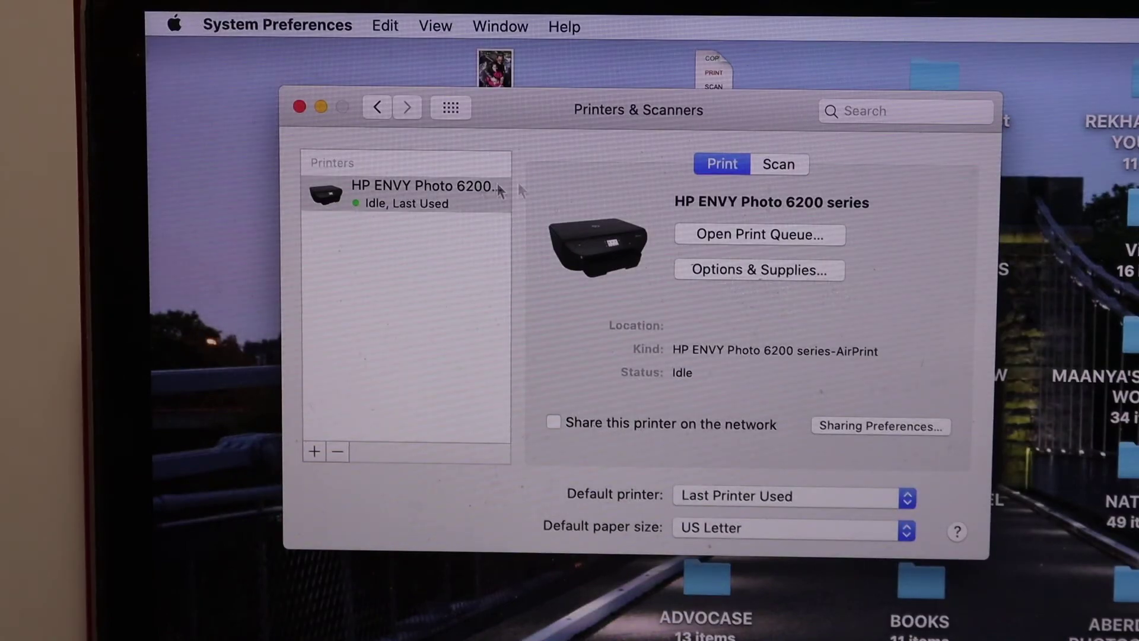
Step: Open the scanner from the HP ENVY Photo 6200 series' Scan settings
click(783, 162)
click(759, 234)
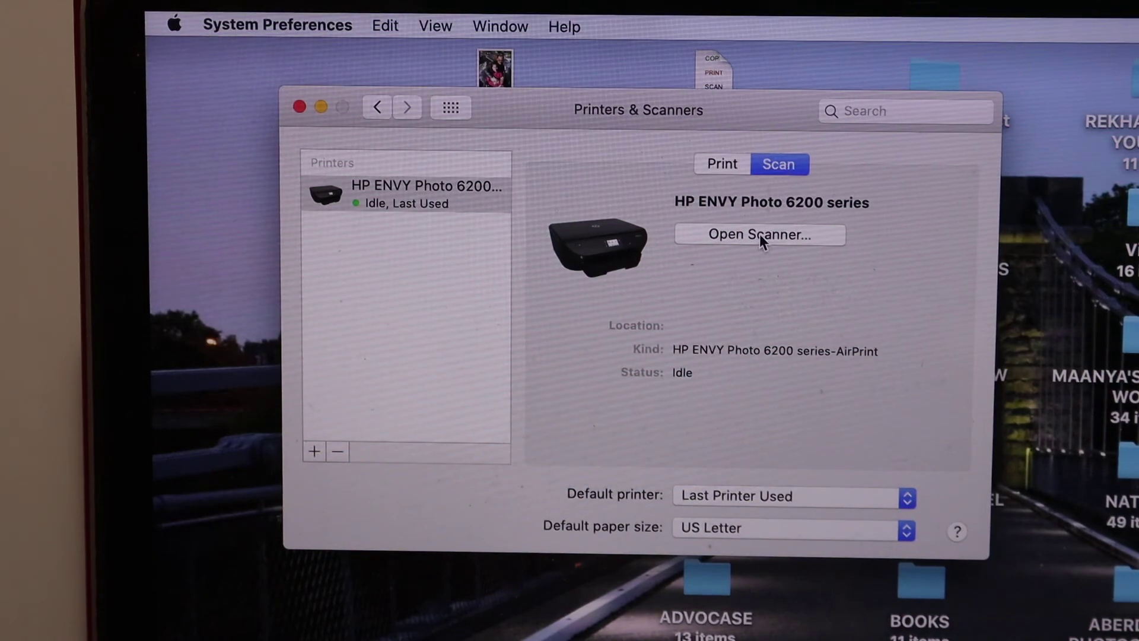